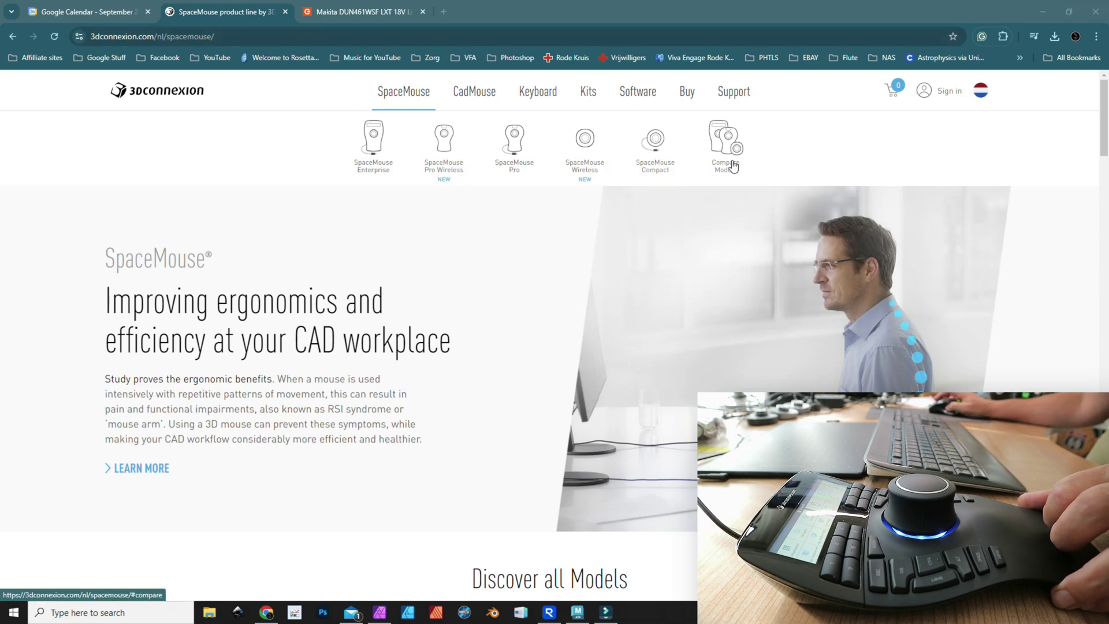
Step: View the SpaceMouse Compact page, then open the SpaceMouse Wireless product page
{"action": "left_click", "coordinate": [655, 142]}
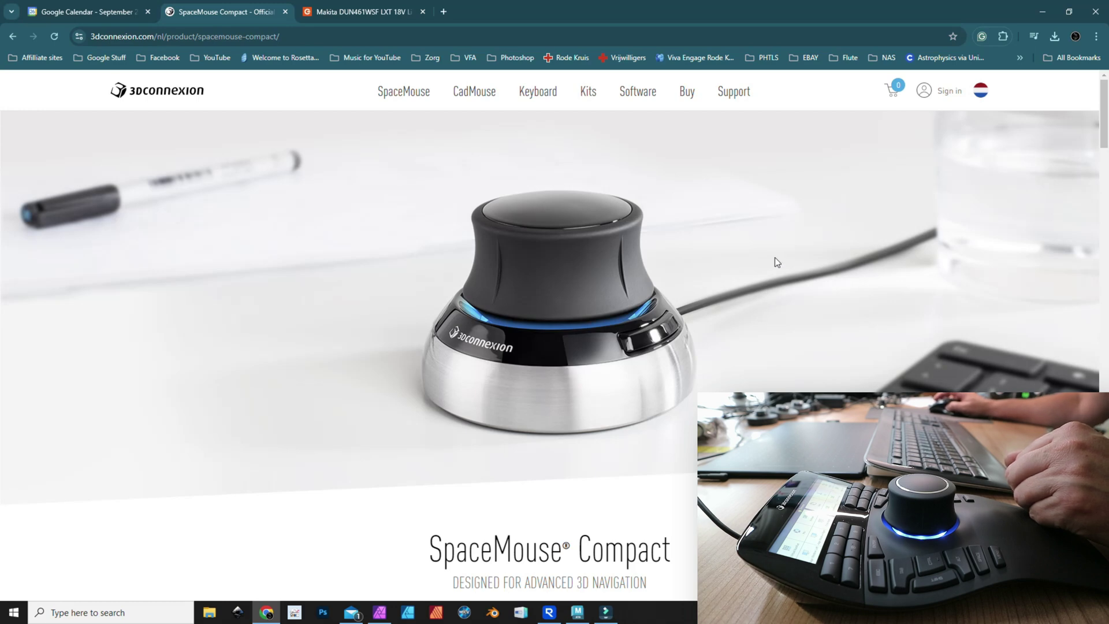
{"action": "left_click", "coordinate": [13, 36]}
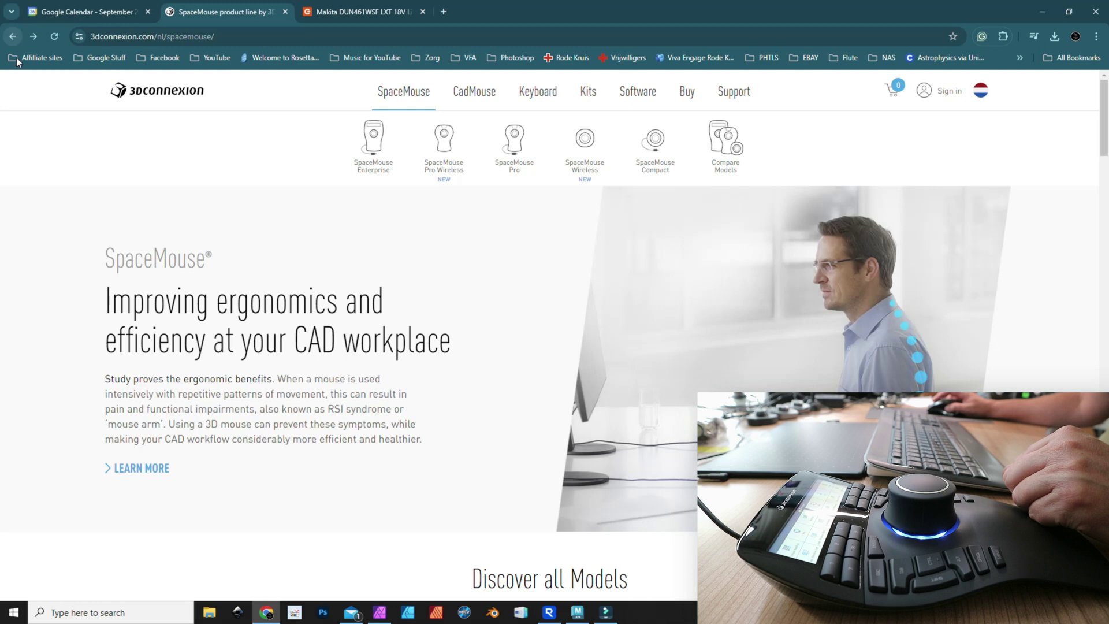
{"action": "left_click", "coordinate": [588, 166]}
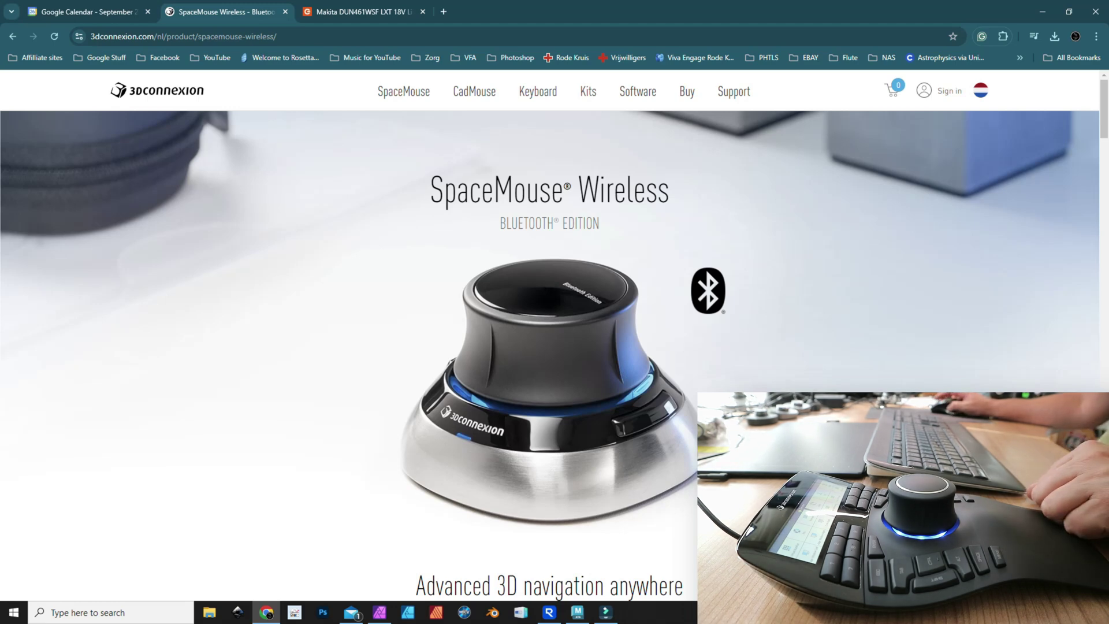
Step: Browse the SpaceMouse Pro and Pro Wireless pages, returning to the product-line overview
{"action": "left_click", "coordinate": [13, 36]}
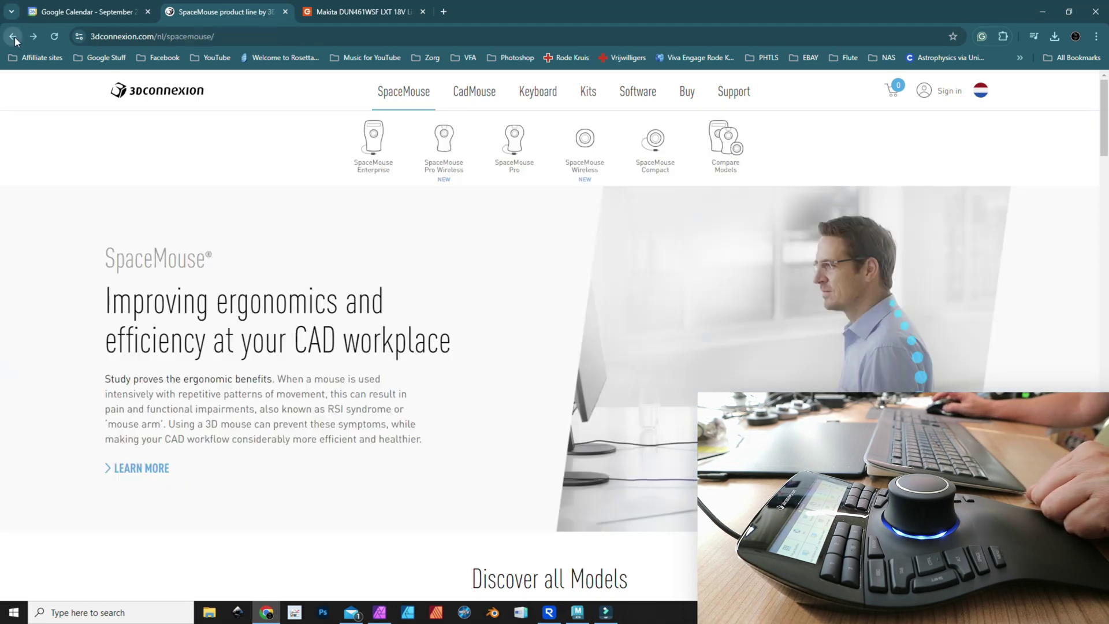
{"action": "left_click", "coordinate": [518, 160]}
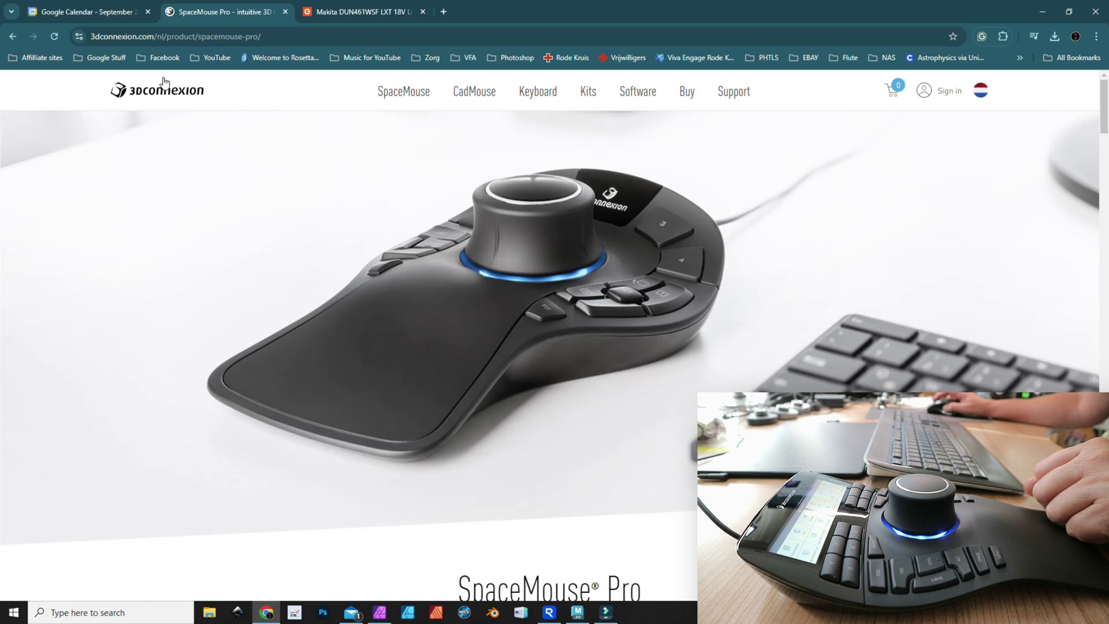
{"action": "left_click", "coordinate": [14, 37]}
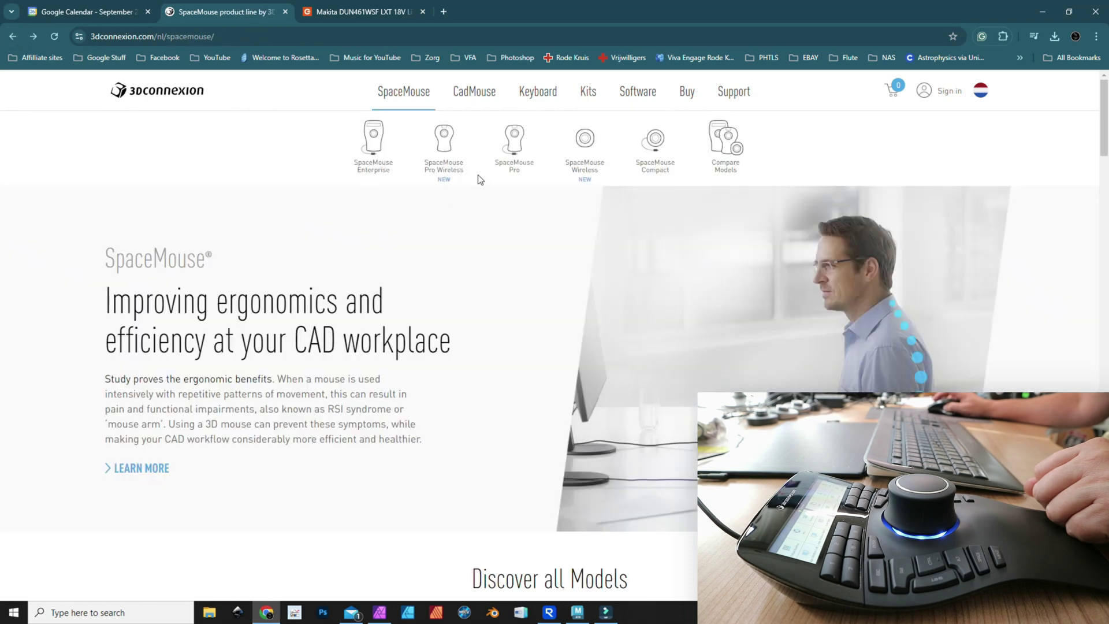
{"action": "left_click", "coordinate": [444, 169]}
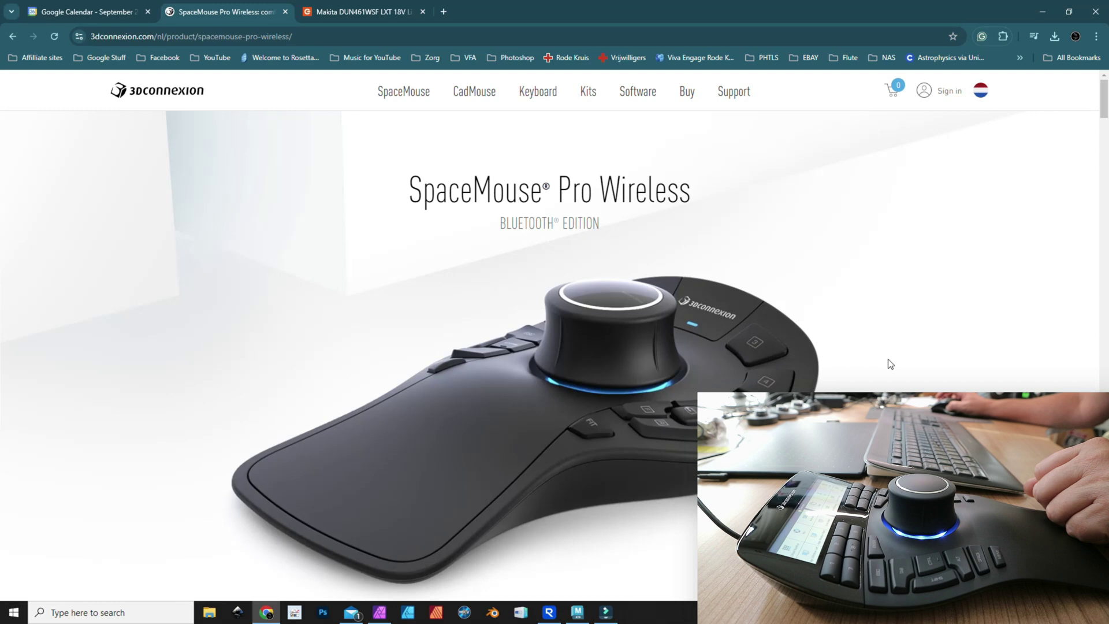
{"action": "left_click", "coordinate": [11, 38]}
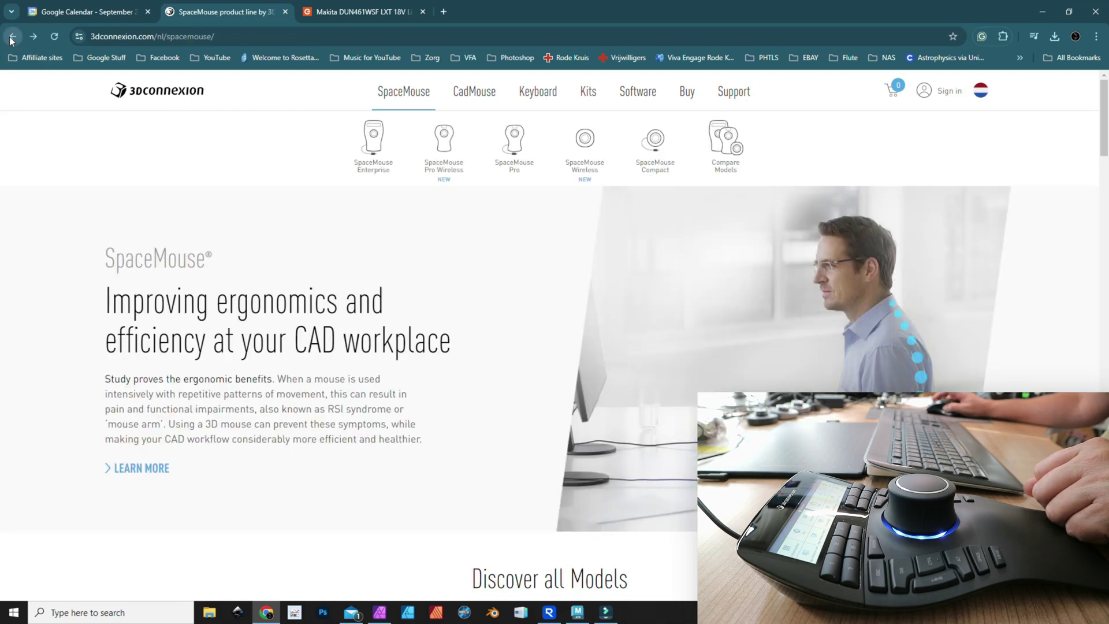
Step: Open the SpaceMouse Enterprise page and scroll to its €399,00 price and back up
{"action": "left_click", "coordinate": [374, 152]}
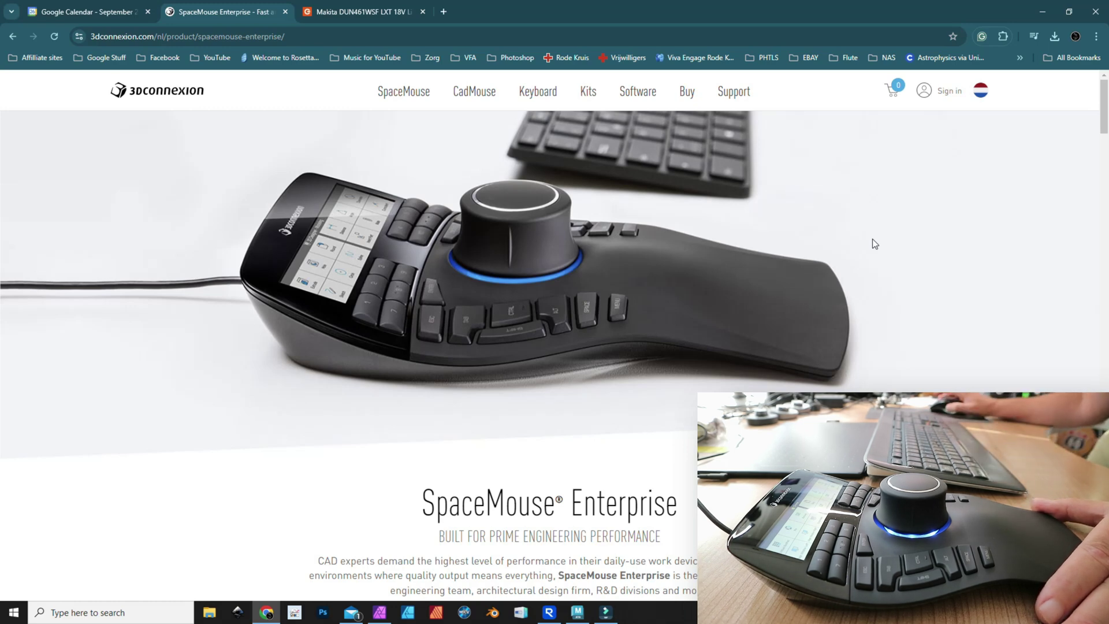
{"action": "scroll", "coordinate": [869, 255], "scroll_direction": "down", "scroll_amount": 5}
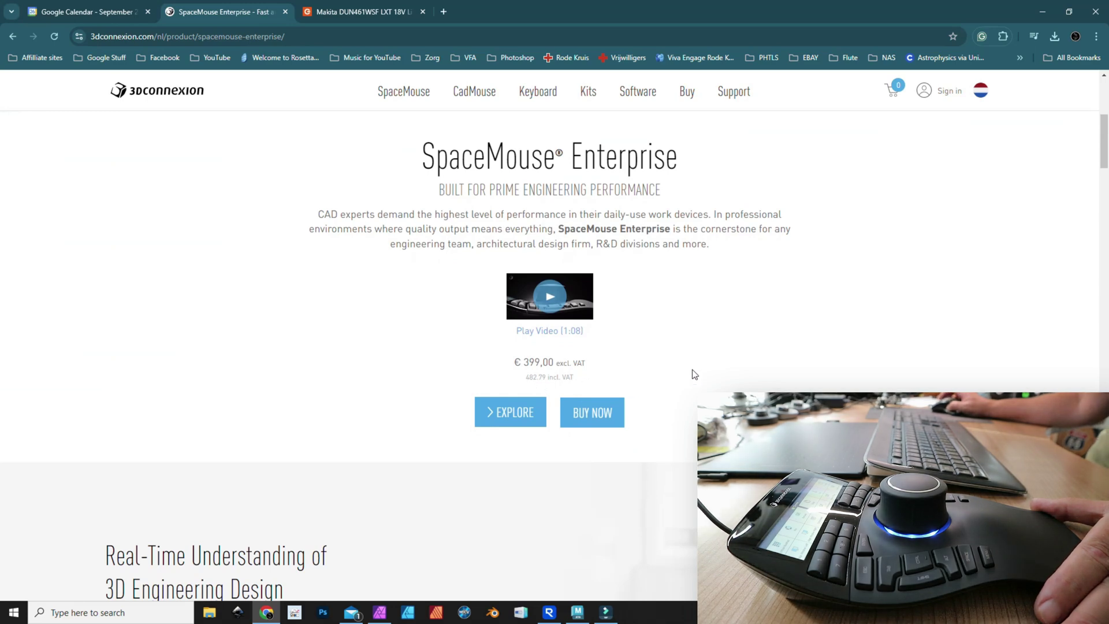
{"action": "scroll", "coordinate": [736, 382], "scroll_direction": "up", "scroll_amount": 5}
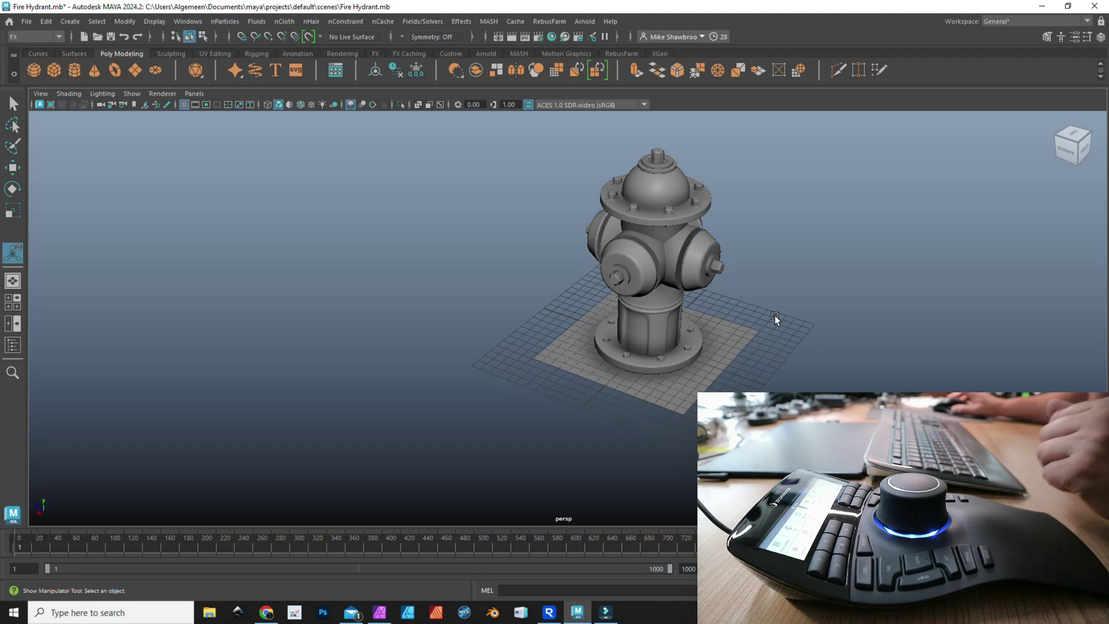
Step: Select the hydrant's side cap (pCylinder11) in the Fire Hydrant.mb viewport
{"action": "left_click", "coordinate": [634, 259]}
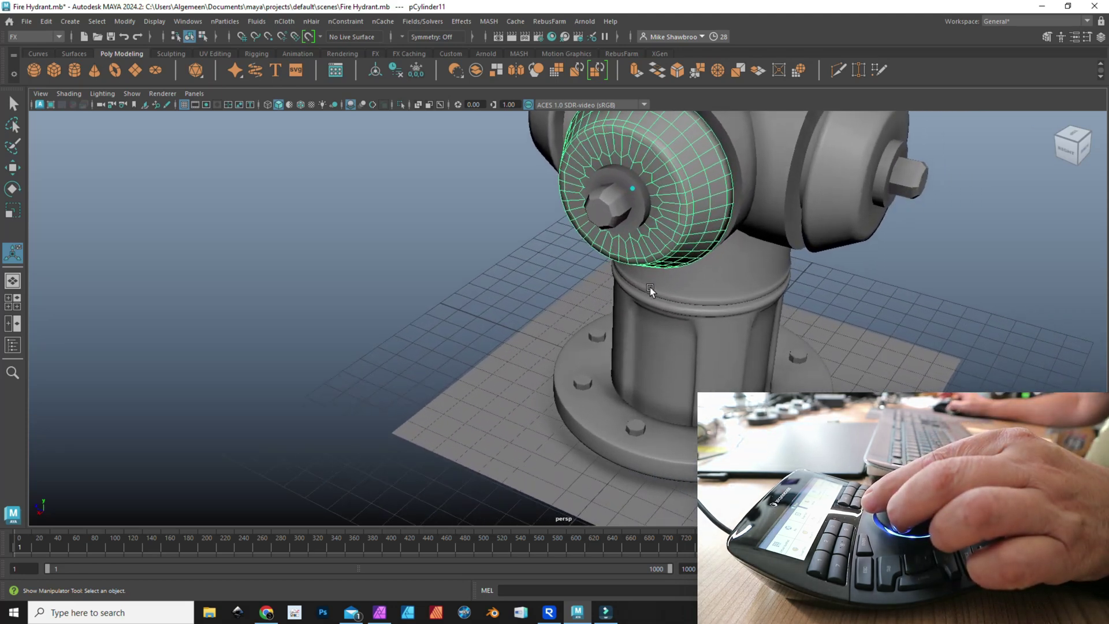
Step: Extrude one face of the side cap to a thickness of 6.7, then return to the browser
{"action": "right_click", "coordinate": [553, 321]}
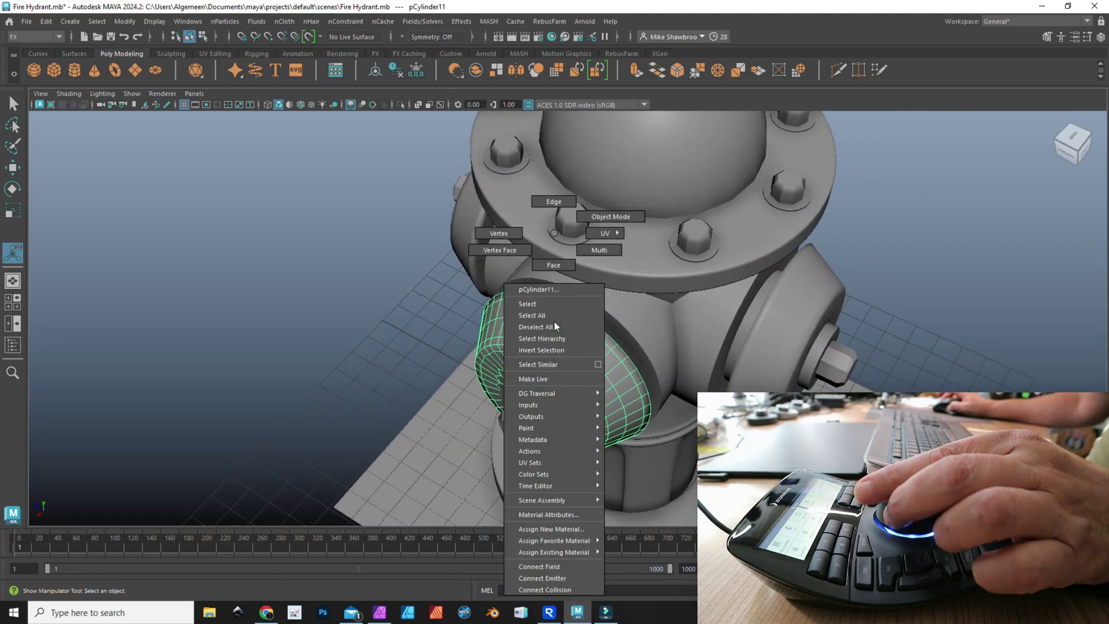
{"action": "left_click", "coordinate": [545, 266]}
{"action": "left_click", "coordinate": [573, 328]}
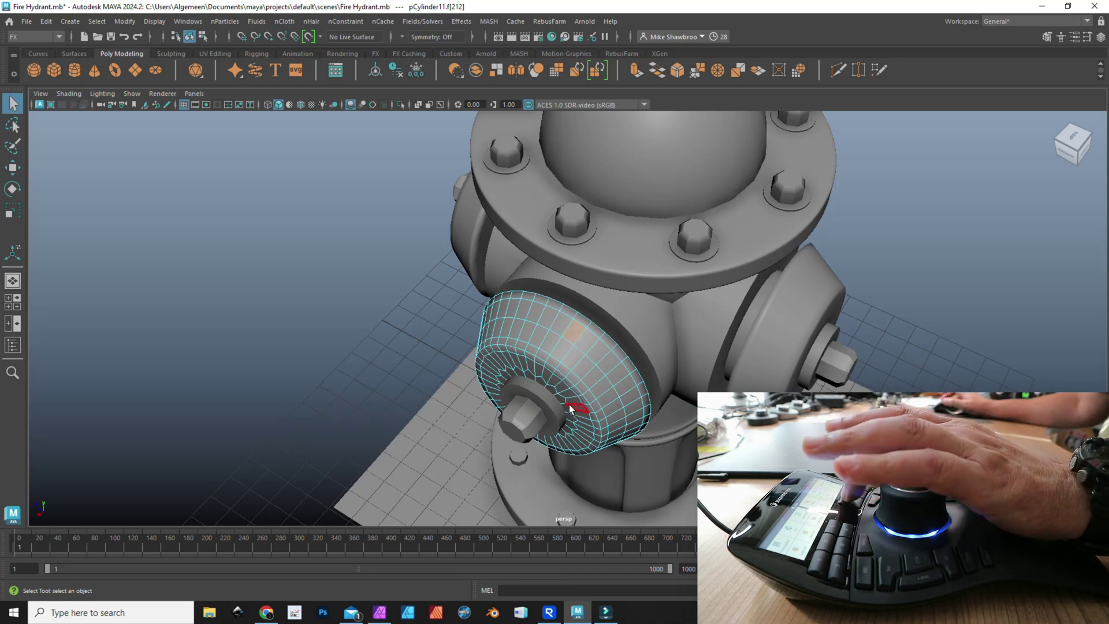
{"action": "key", "text": "ctrl+e"}
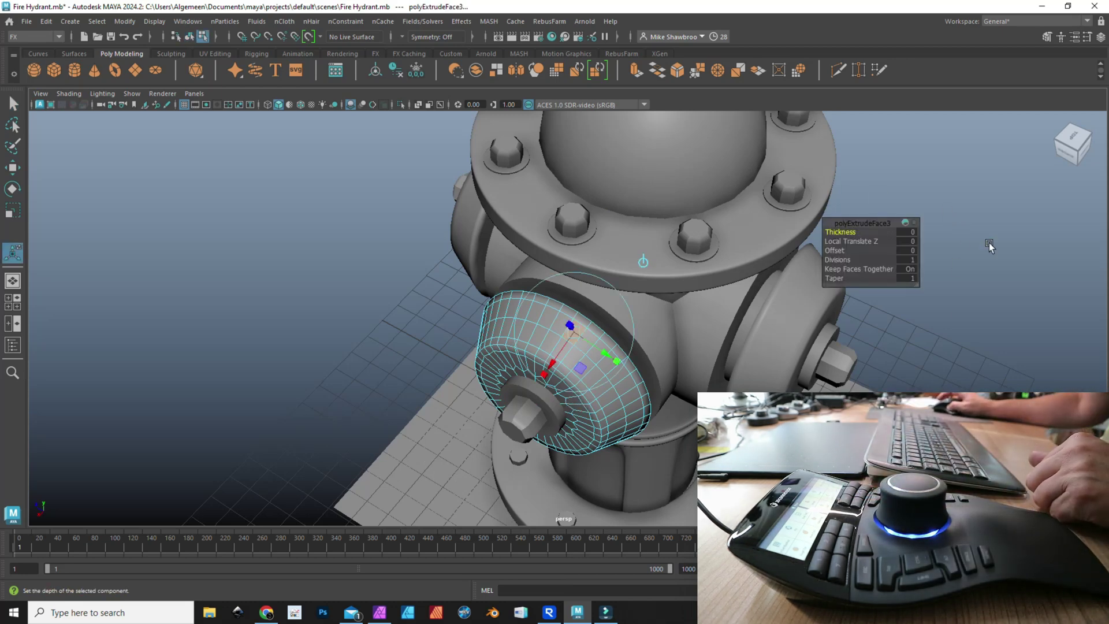
{"action": "middle_click_drag", "start_coordinate": [869, 236], "coordinate": [887, 241]}
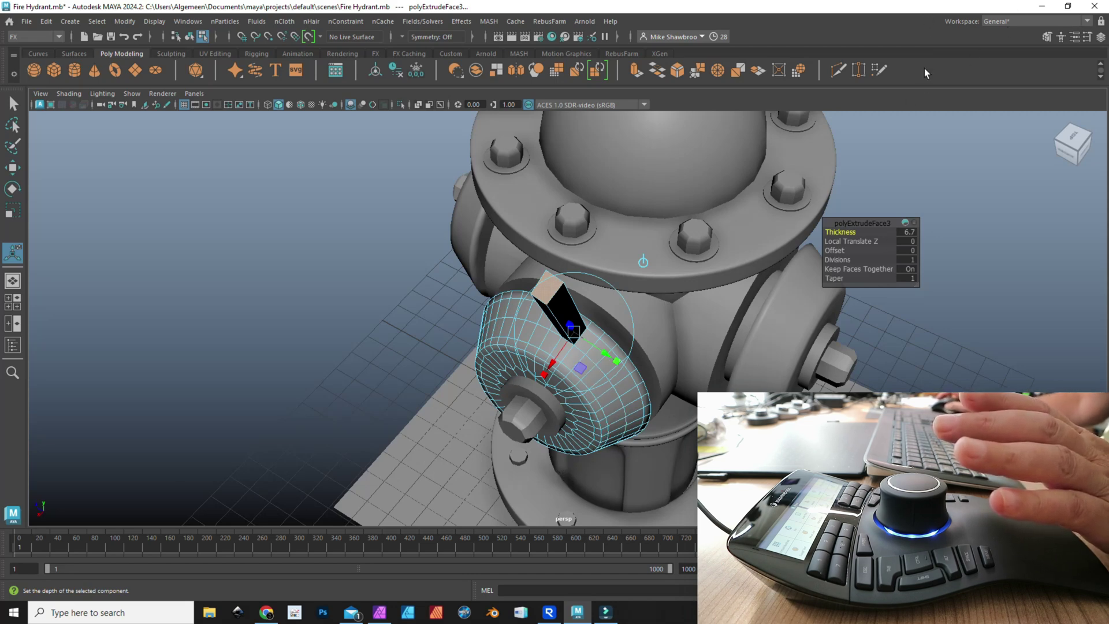
{"action": "left_click", "coordinate": [268, 613]}
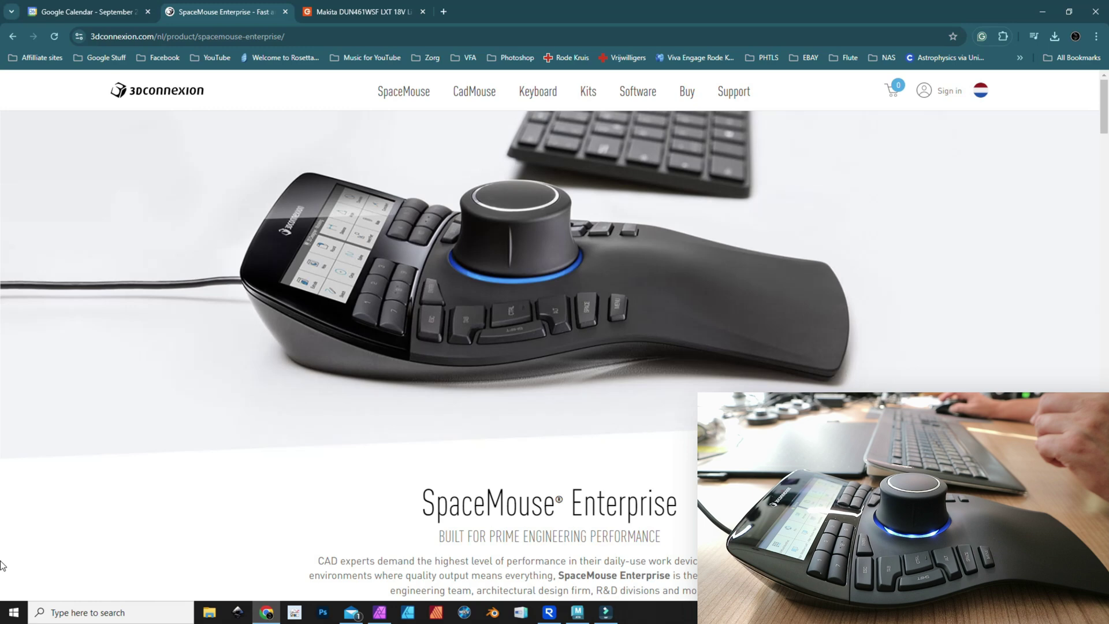
Step: Search Windows for '3d' and launch the 3Dconnexion App
{"action": "left_click", "coordinate": [145, 613]}
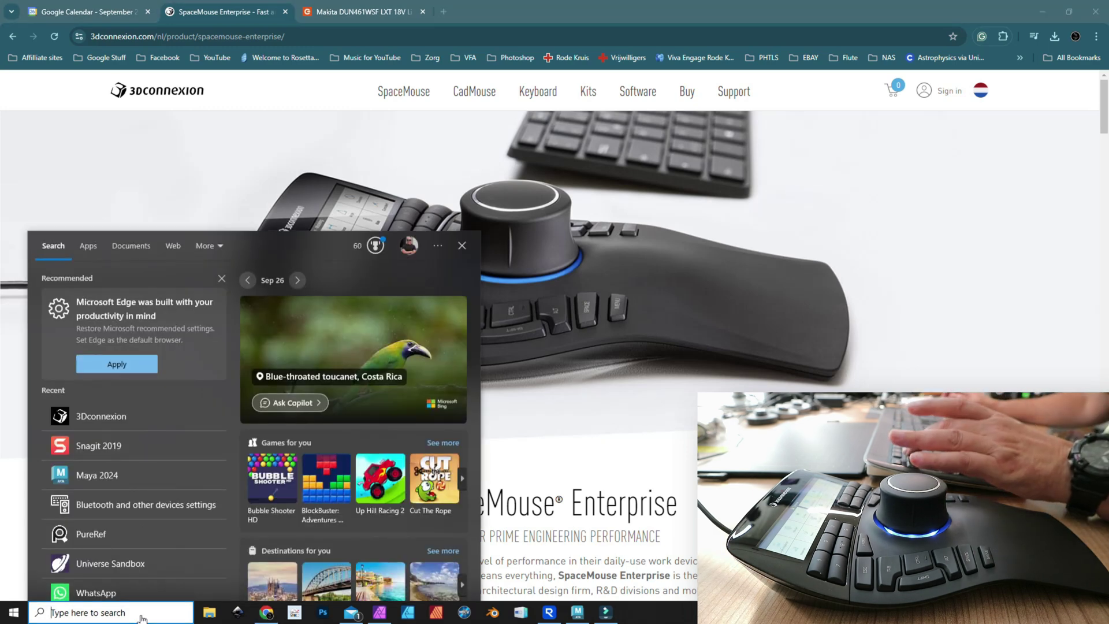
{"action": "type", "text": "3d"}
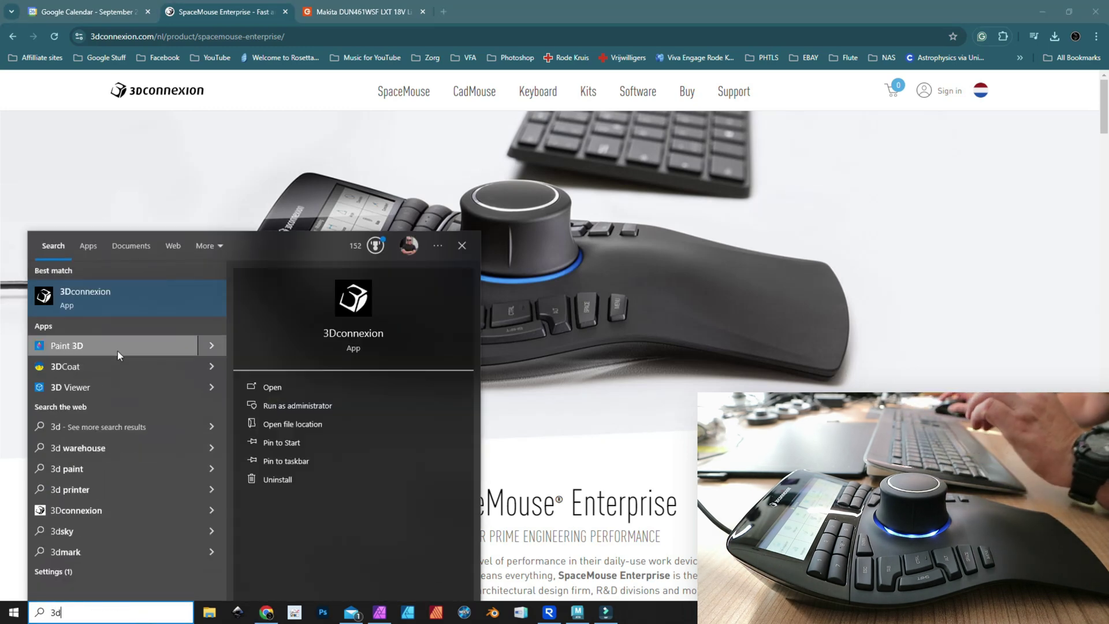
{"action": "left_click", "coordinate": [105, 300]}
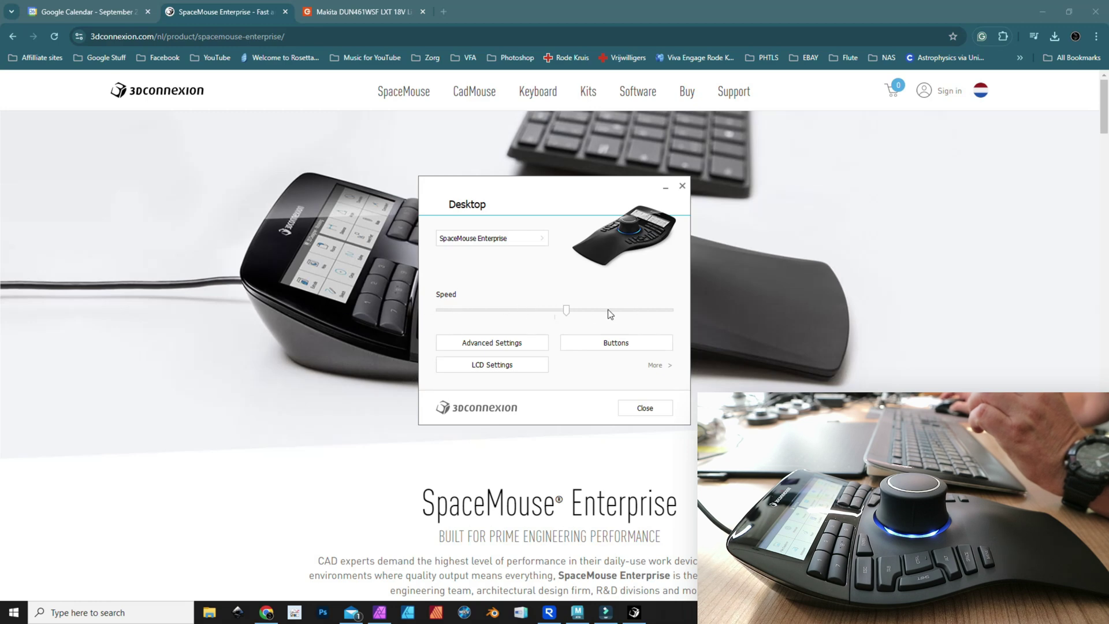
{"action": "left_click", "coordinate": [609, 344]}
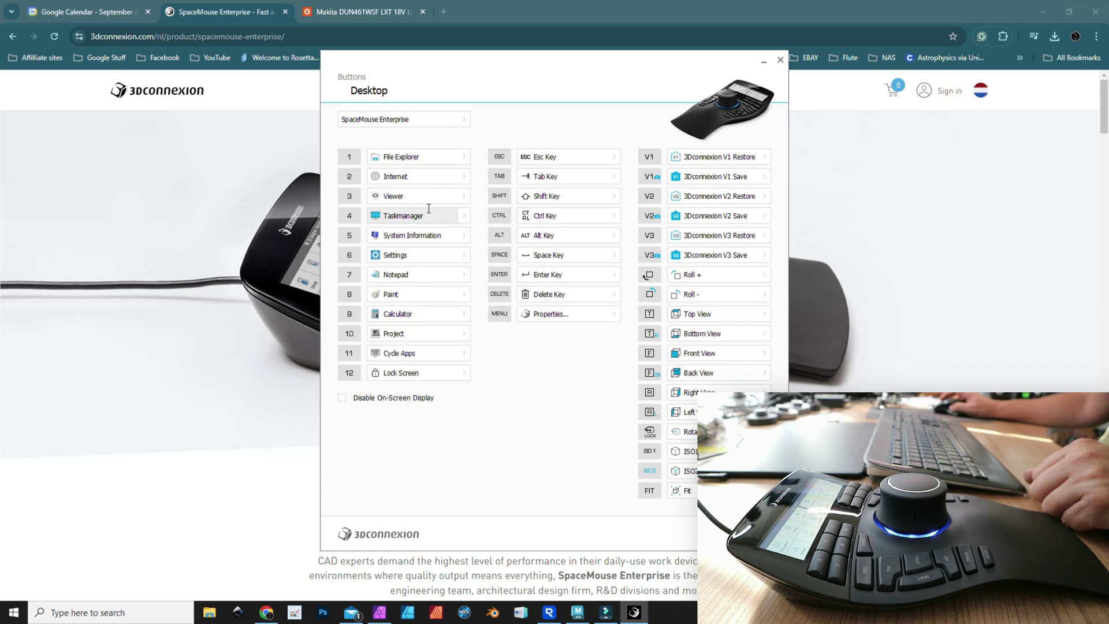
{"action": "left_click", "coordinate": [463, 197]}
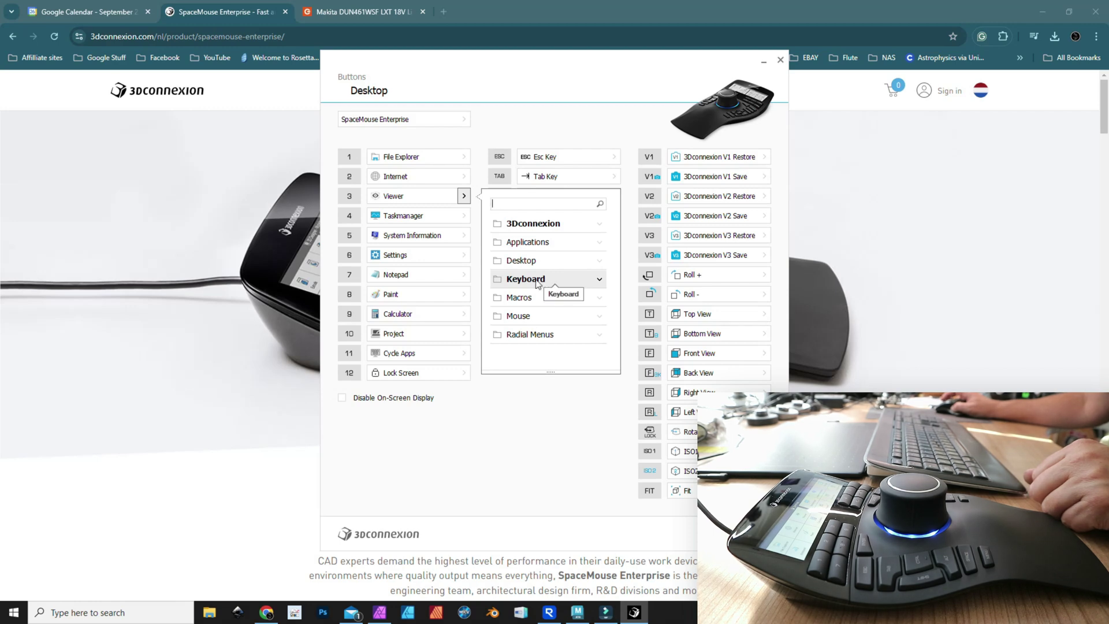
{"action": "left_click", "coordinate": [488, 438]}
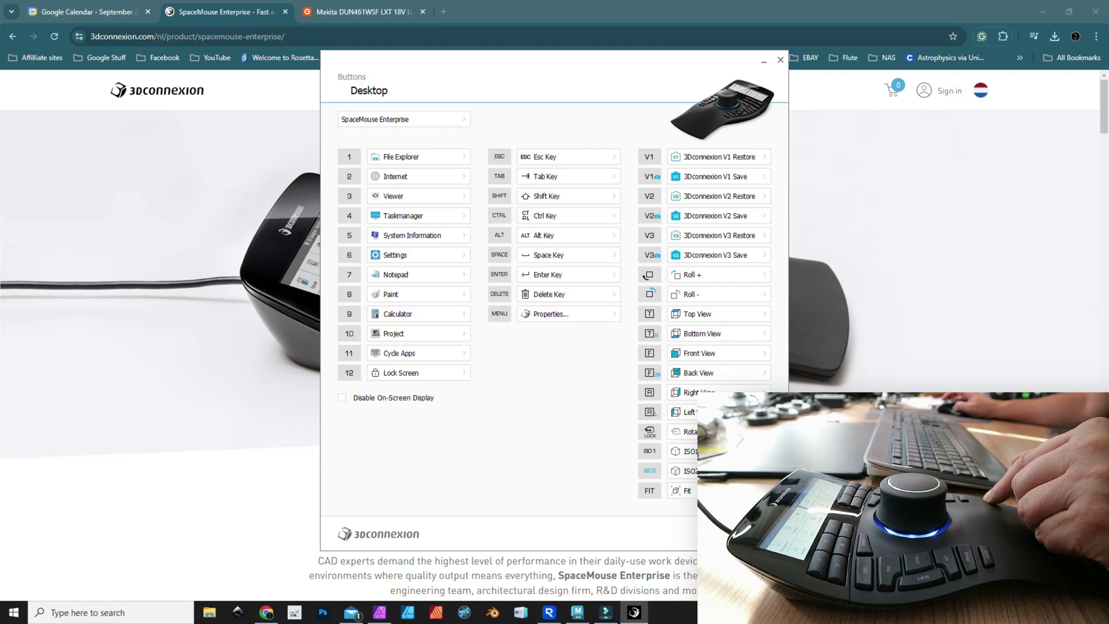
{"action": "key", "text": "Escape"}
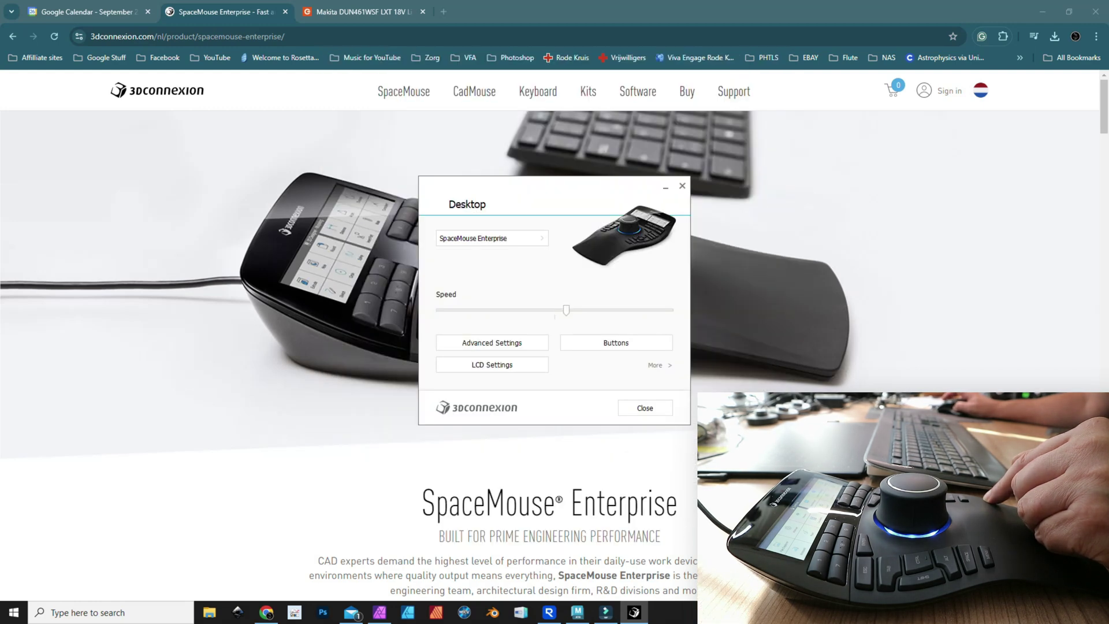
Step: Back in Maya, undo the cap extrusion so its thickness returns to 0
{"action": "left_click", "coordinate": [579, 612]}
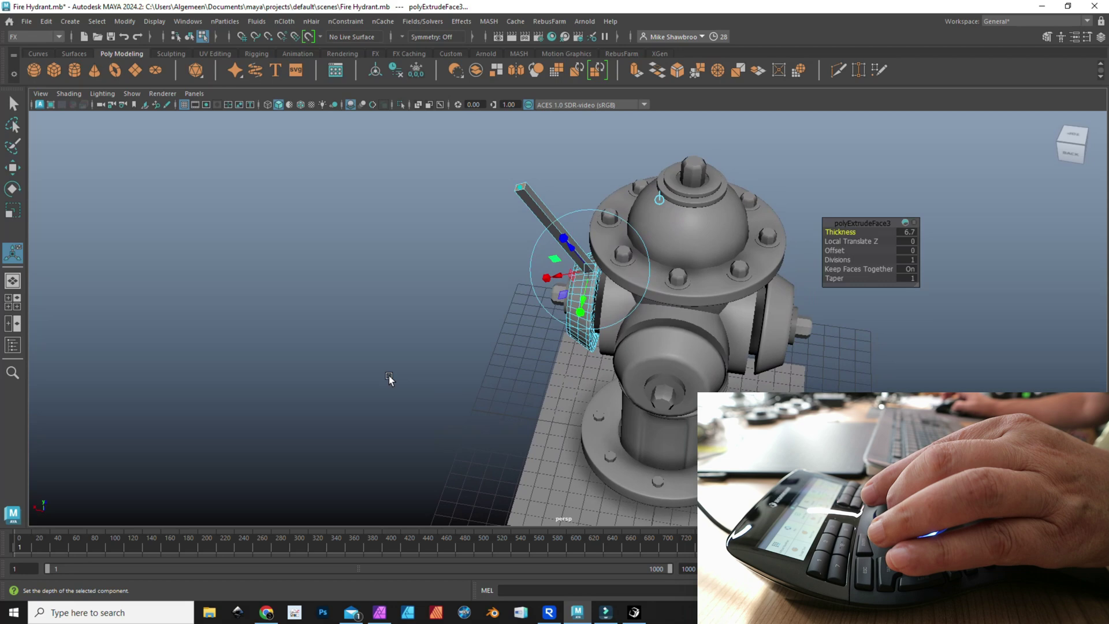
{"action": "left_click", "coordinate": [358, 366]}
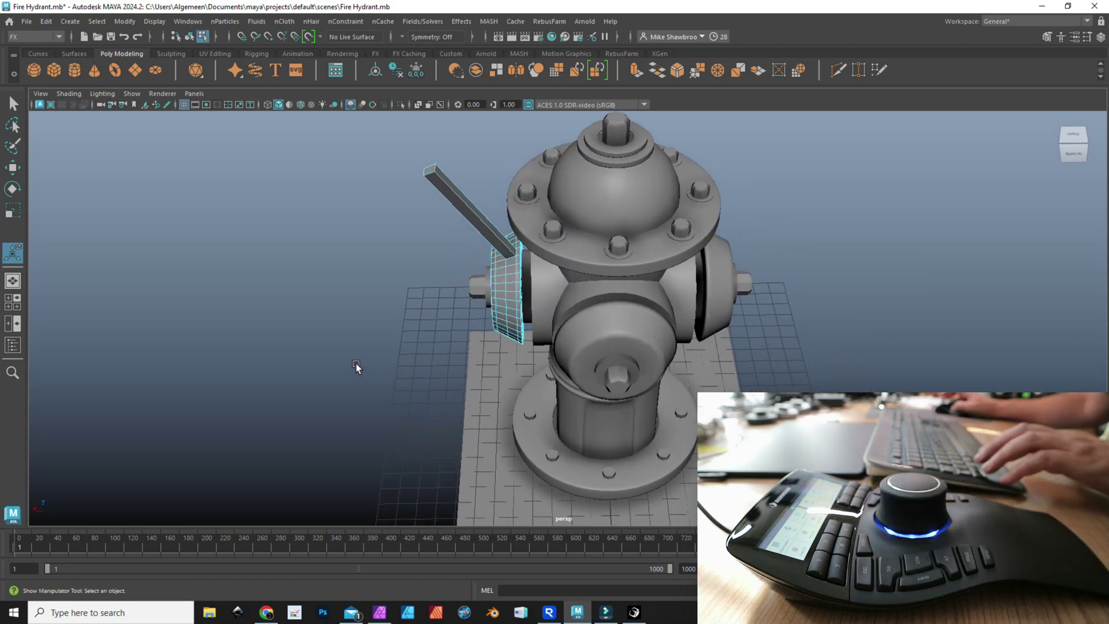
{"action": "key", "text": "ctrl+z"}
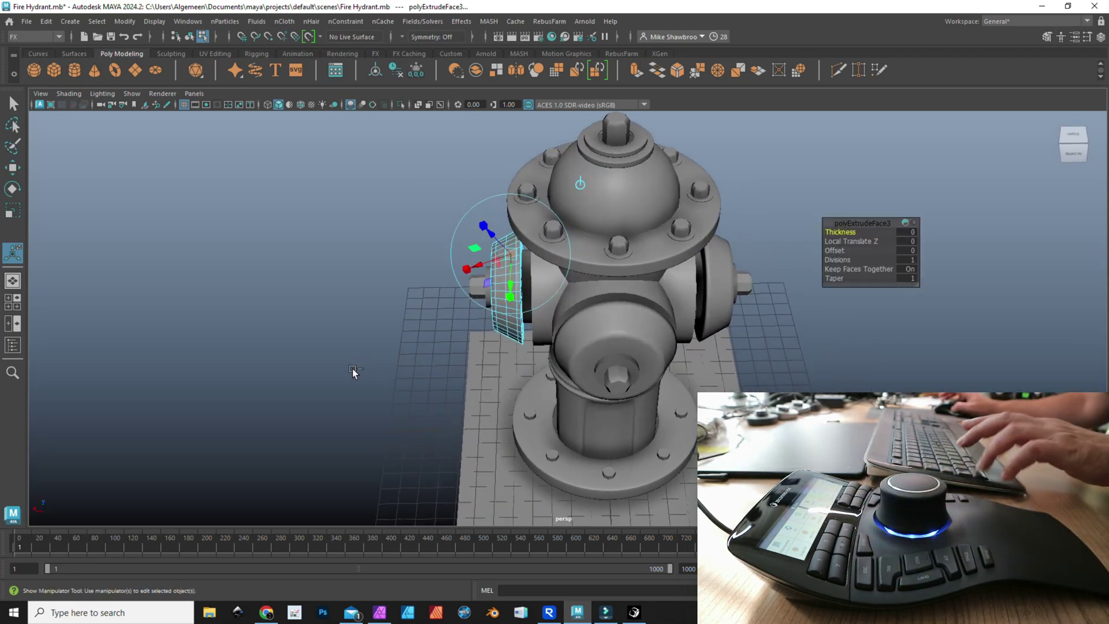
{"action": "left_click", "coordinate": [331, 331]}
Step: Switch the selection back to Object Mode and clear the selection
{"action": "right_click", "coordinate": [550, 181]}
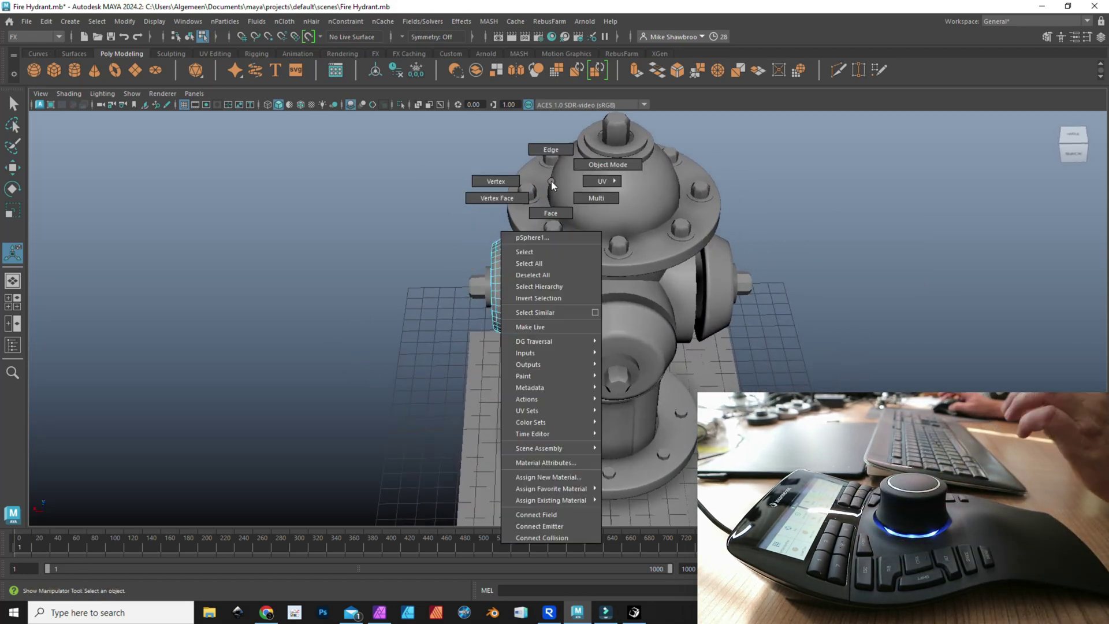
{"action": "left_click", "coordinate": [600, 164]}
{"action": "left_click", "coordinate": [453, 240]}
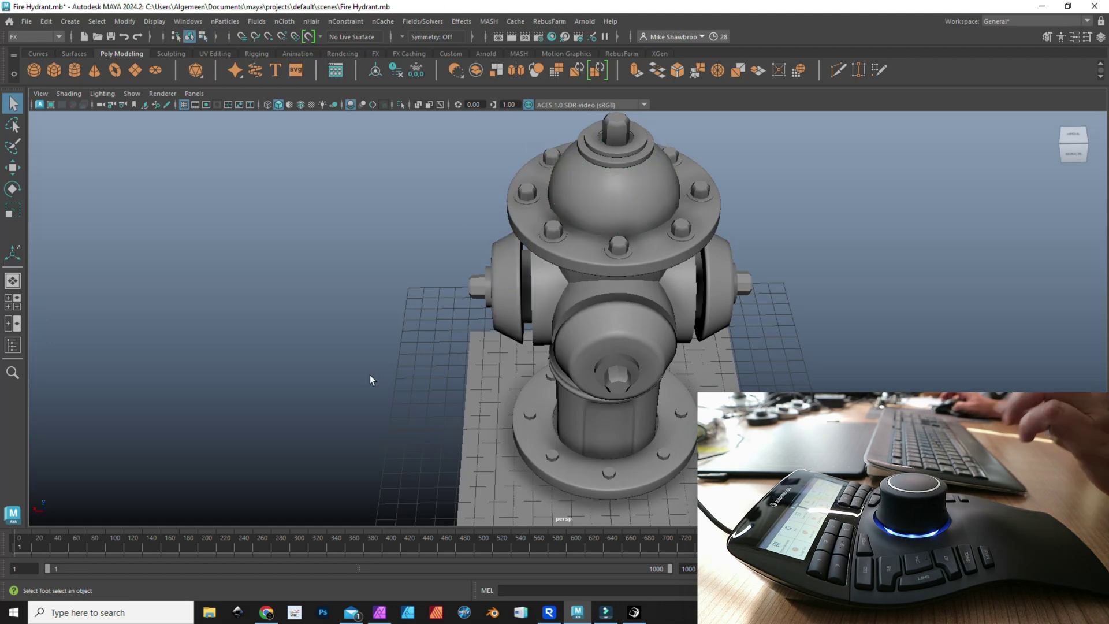